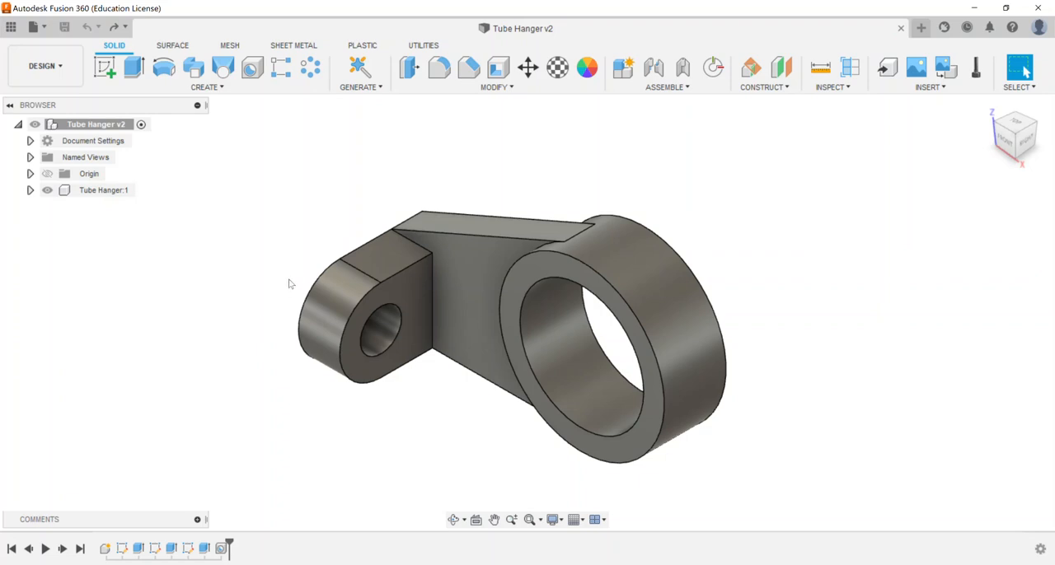
Reduce the small lug hole's diameter to 0.50 in with Press Pull, keeping the offset type Automatic
{"action": "left_click", "coordinate": [457, 88]}
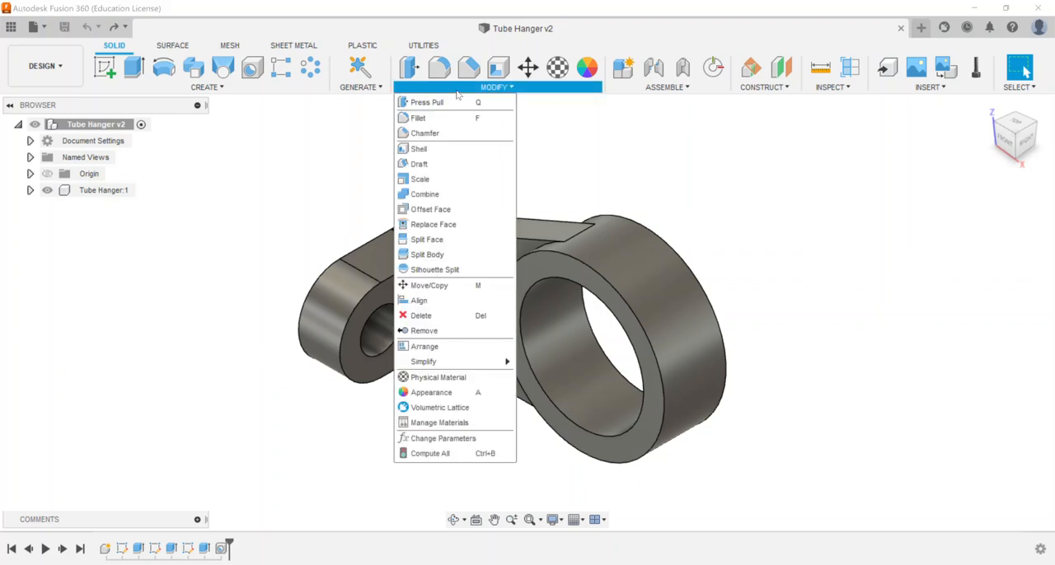
{"action": "left_click", "coordinate": [411, 71]}
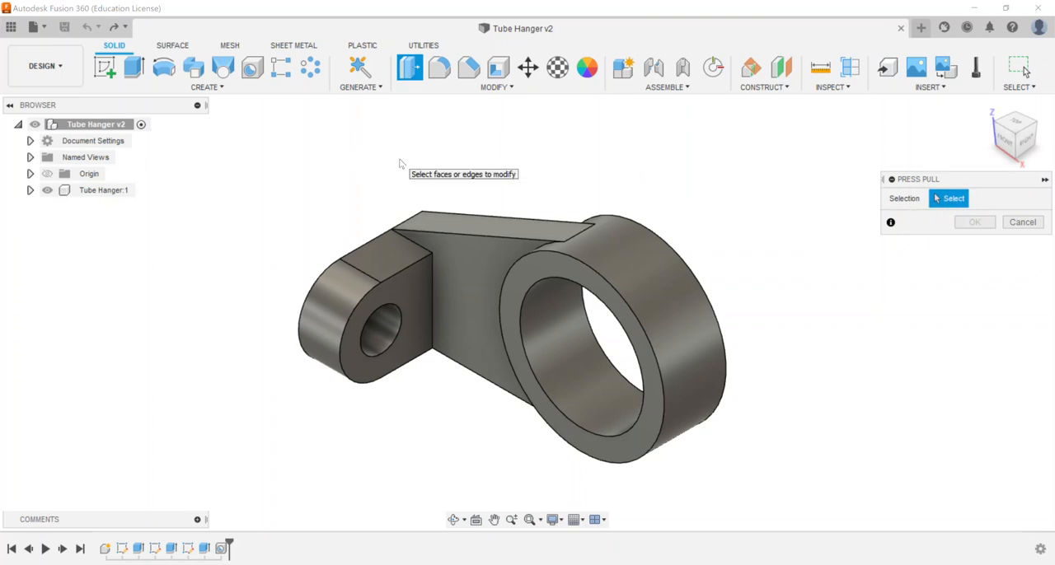
{"action": "left_click", "coordinate": [384, 328]}
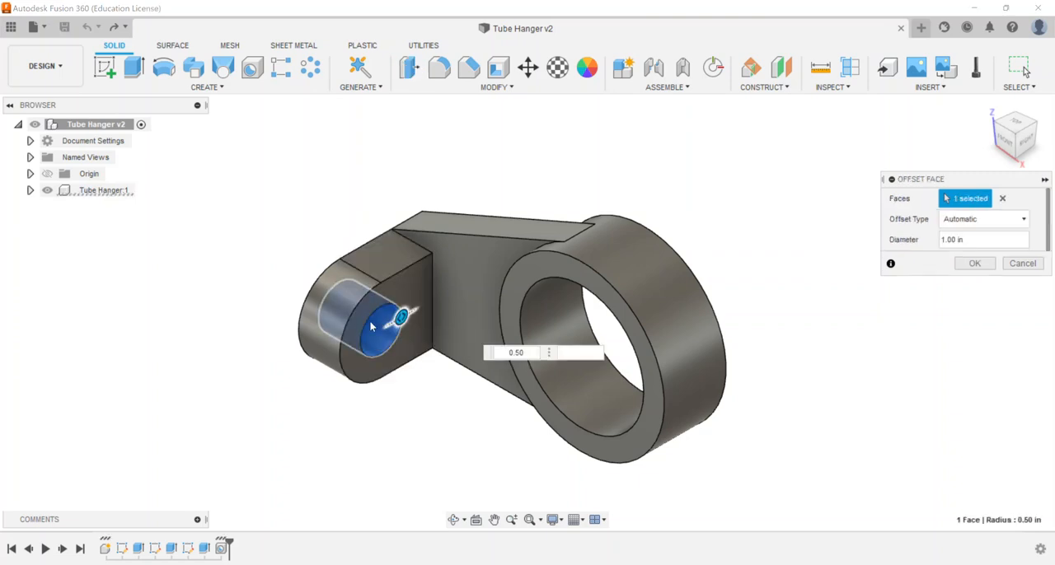
{"action": "left_click", "coordinate": [961, 221]}
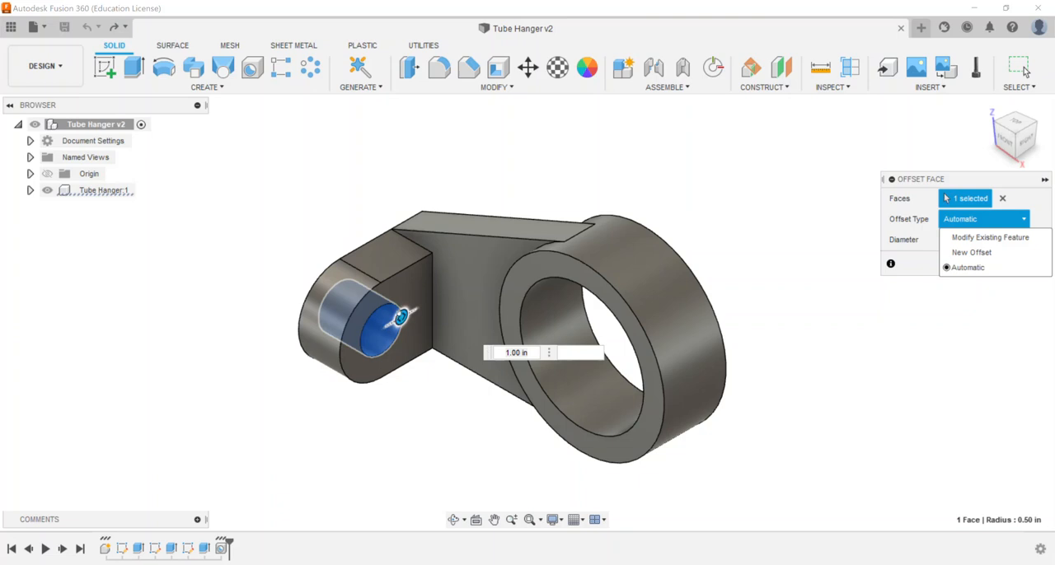
{"action": "scroll", "coordinate": [386, 325], "scroll_direction": "up", "scroll_amount": 3}
{"action": "left_click_drag", "start_coordinate": [413, 313], "coordinate": [398, 315]}
{"action": "left_click", "coordinate": [511, 351]}
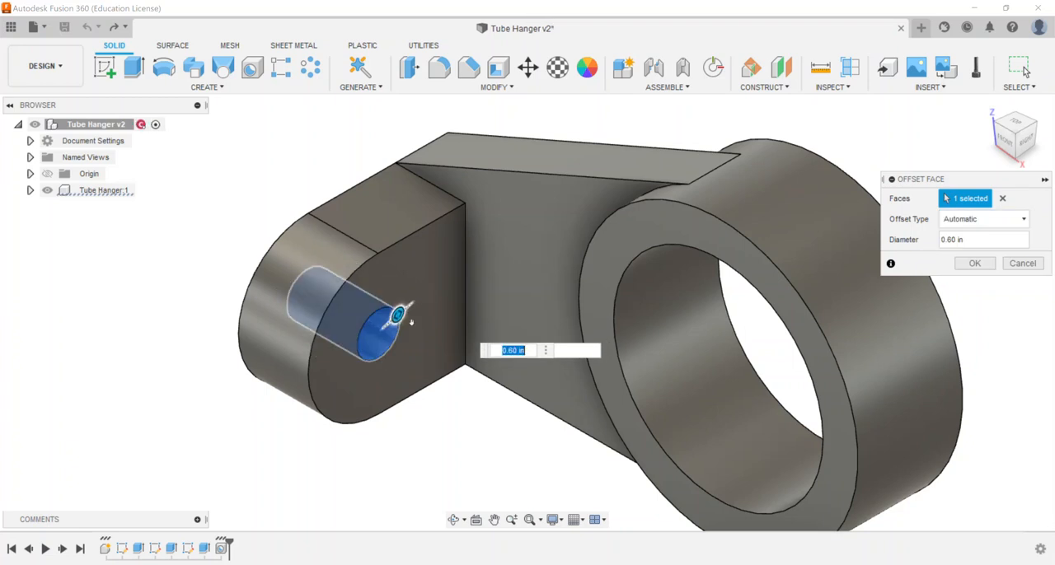
{"action": "left_click", "coordinate": [513, 350]}
{"action": "key", "text": "BackSpace"}
{"action": "type", "text": "5"}
{"action": "key", "text": "Return"}
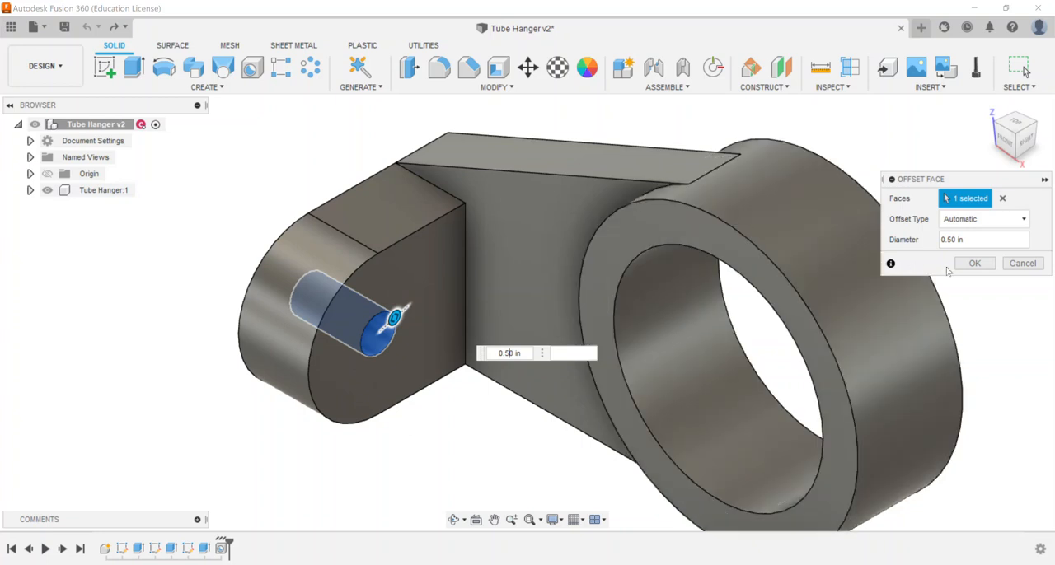
{"action": "left_click", "coordinate": [974, 263]}
{"action": "scroll", "coordinate": [347, 404], "scroll_direction": "down", "scroll_amount": 3}
{"action": "scroll", "coordinate": [349, 404], "scroll_direction": "down", "scroll_amount": 2}
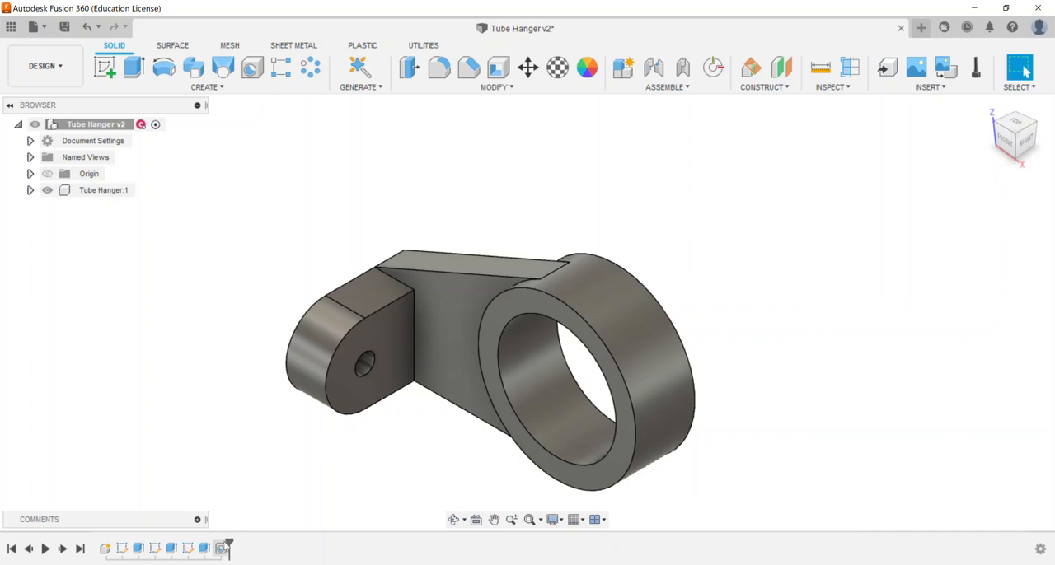
Inspect the diameter and other settings of the existing hole feature in the timeline, without changing them
{"action": "right_click", "coordinate": [221, 549]}
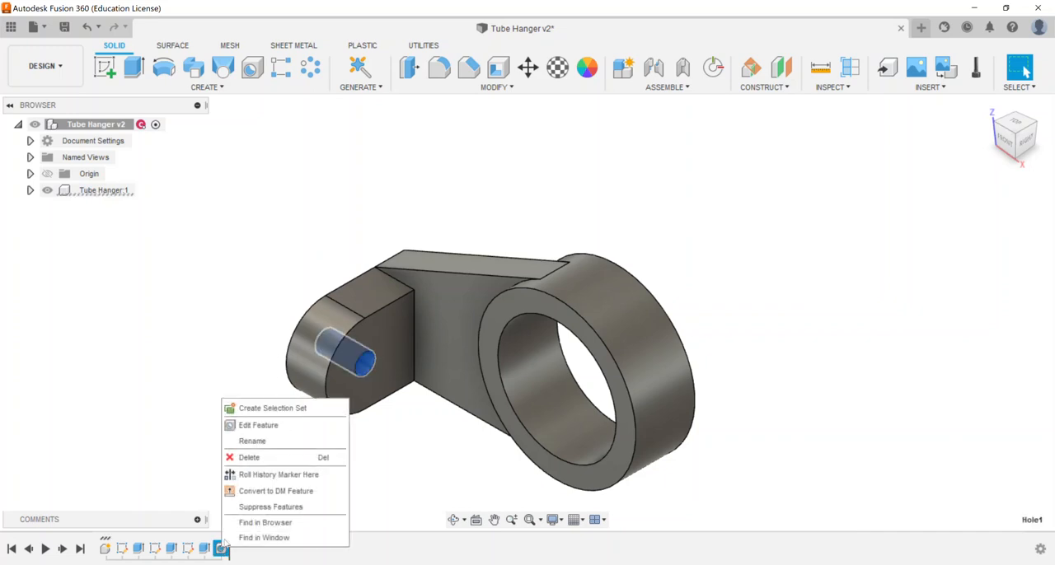
{"action": "left_click", "coordinate": [261, 426]}
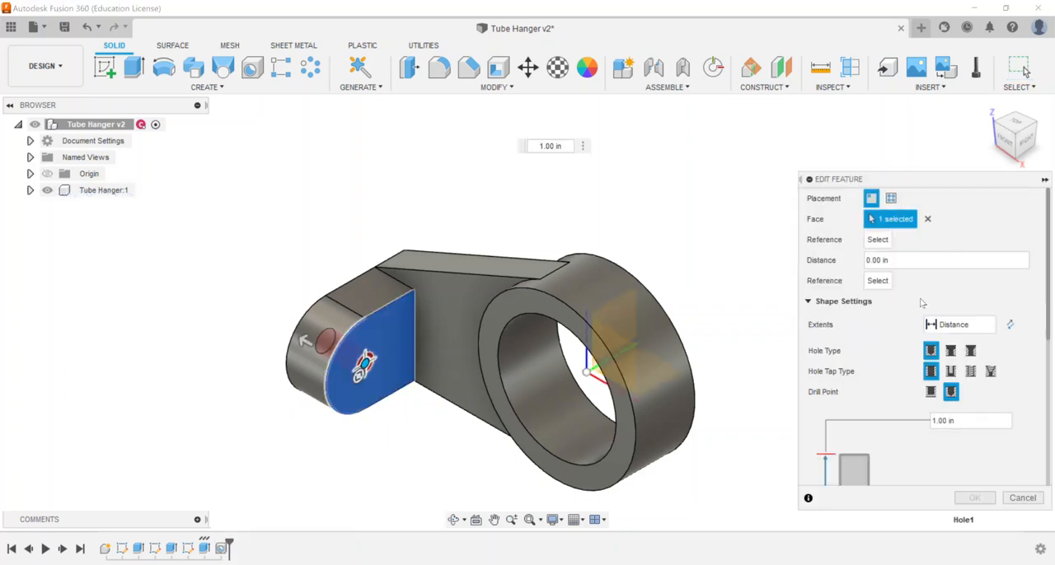
{"action": "scroll", "coordinate": [1014, 375], "scroll_direction": "down", "scroll_amount": 2}
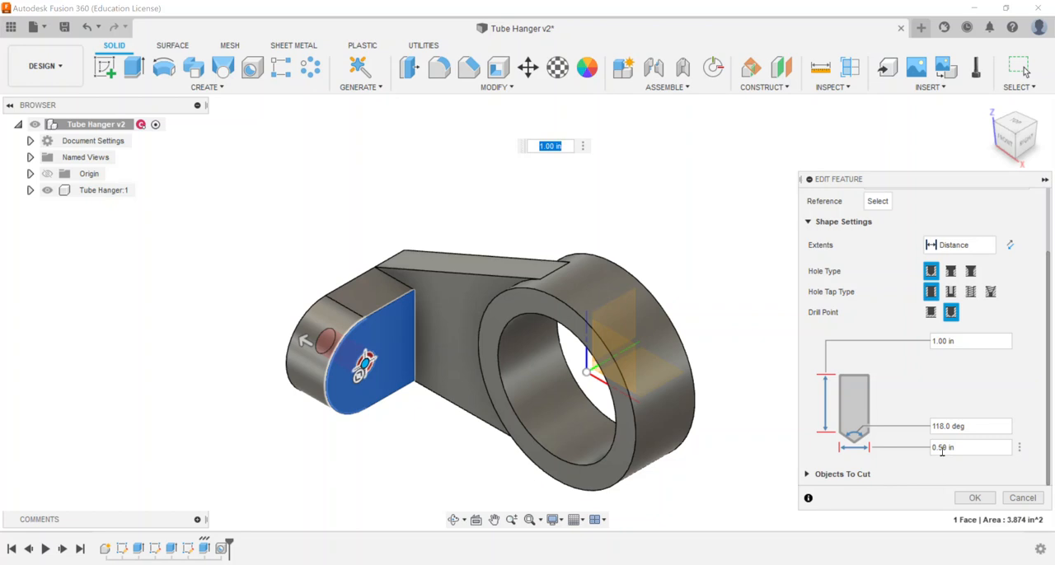
{"action": "left_click", "coordinate": [1022, 498]}
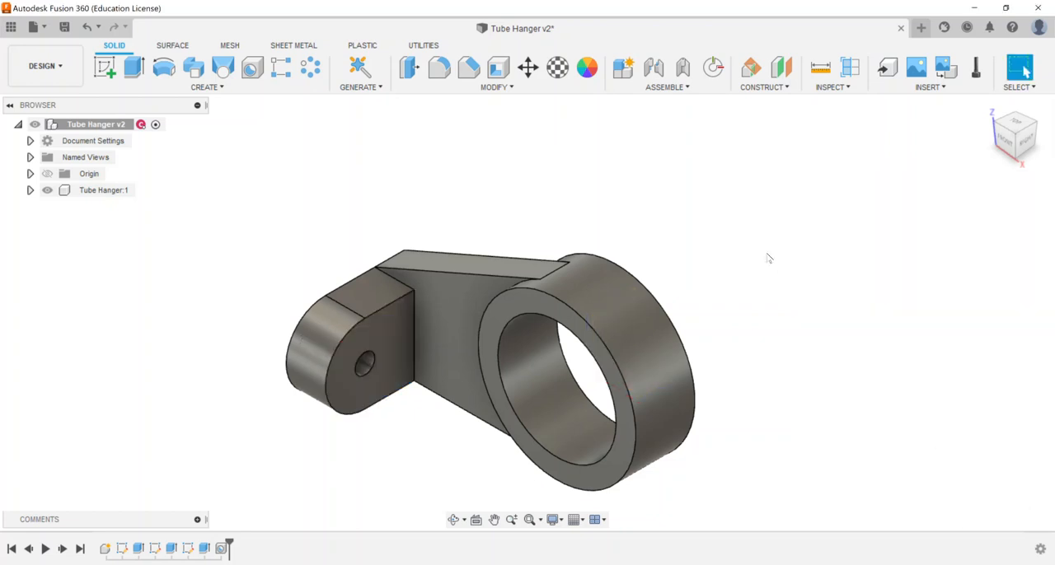
Set the small lug hole's diameter to 1.00 in using Press Pull
{"action": "left_click", "coordinate": [410, 66]}
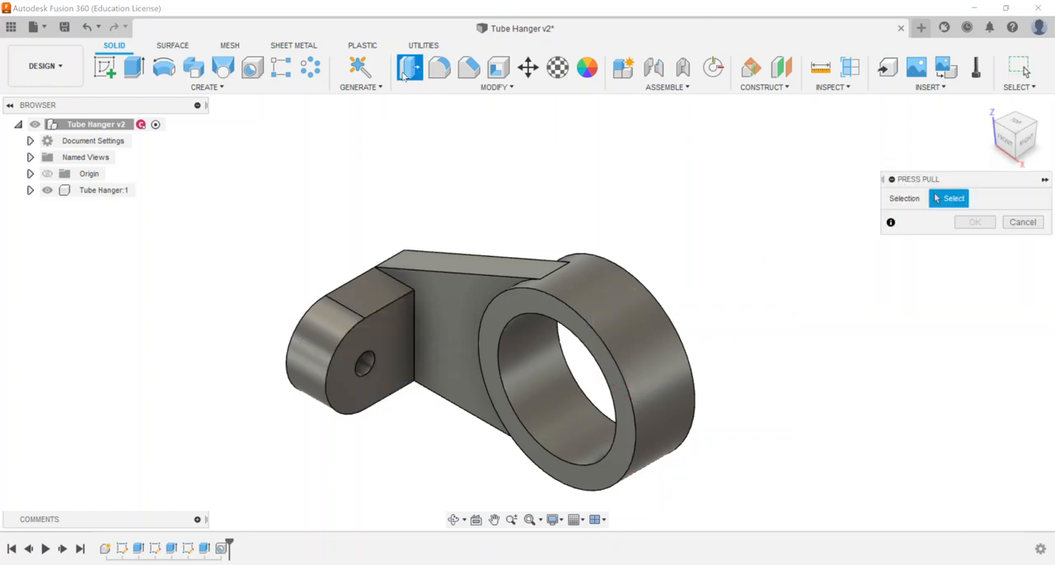
{"action": "left_click", "coordinate": [368, 364]}
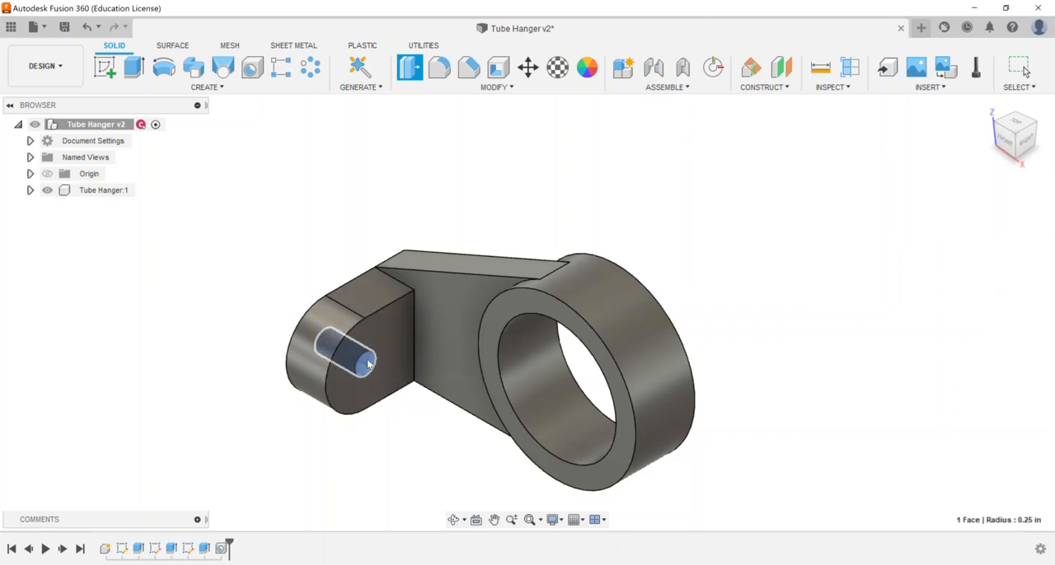
{"action": "type", "text": "1"}
{"action": "key", "text": "Return"}
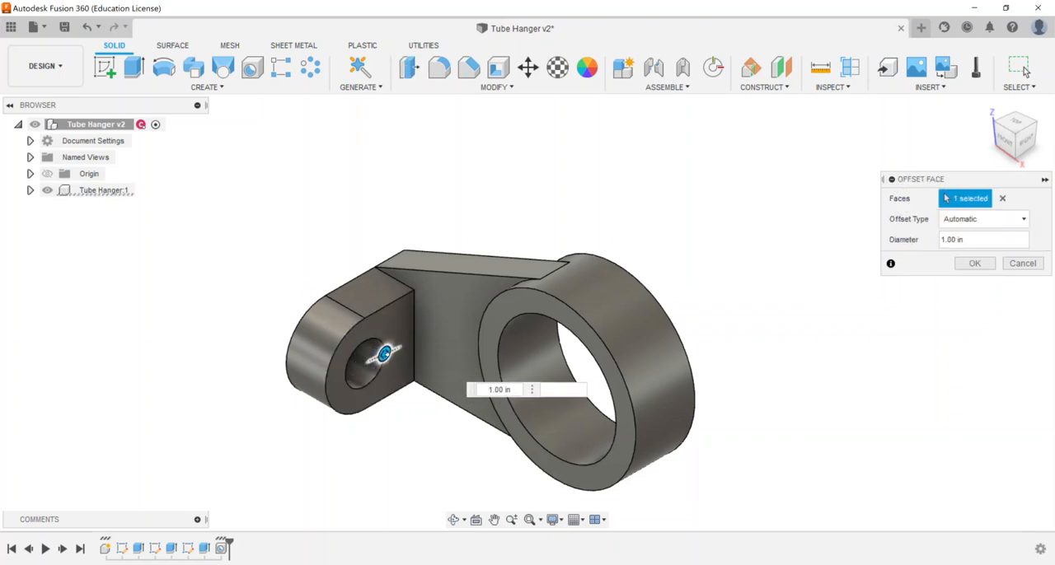
{"action": "left_click", "coordinate": [972, 263]}
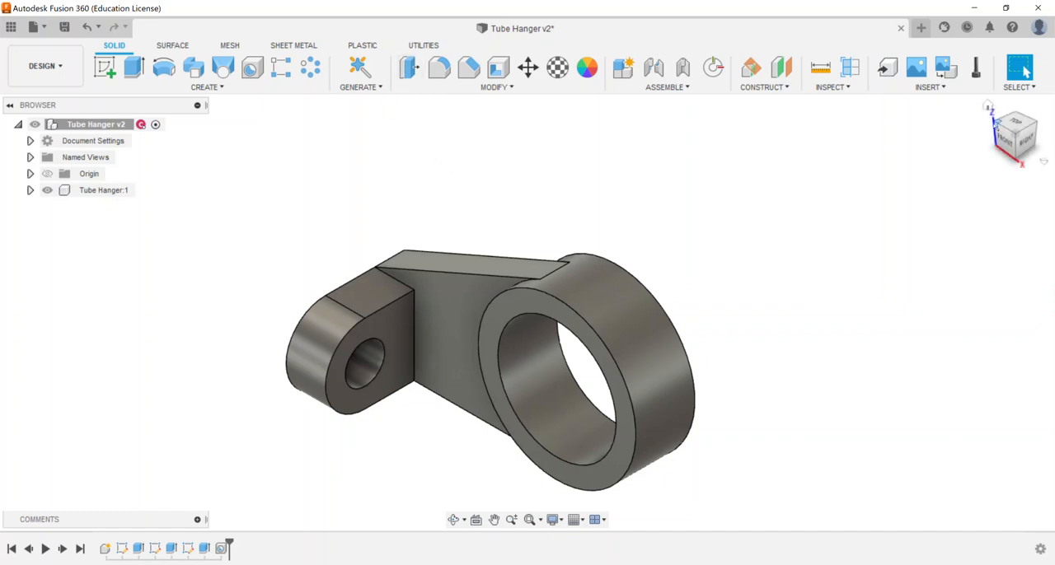
Try offsetting the lug's flat rear face outward by about 2.10 in with Press Pull
{"action": "left_click", "coordinate": [997, 122]}
{"action": "middle_click_drag", "start_coordinate": [355, 355], "coordinate": [325, 223]}
{"action": "middle_click_drag", "start_coordinate": [564, 359], "coordinate": [511, 454]}
{"action": "middle_click_drag", "start_coordinate": [266, 235], "coordinate": [377, 163]}
{"action": "key", "text": "q"}
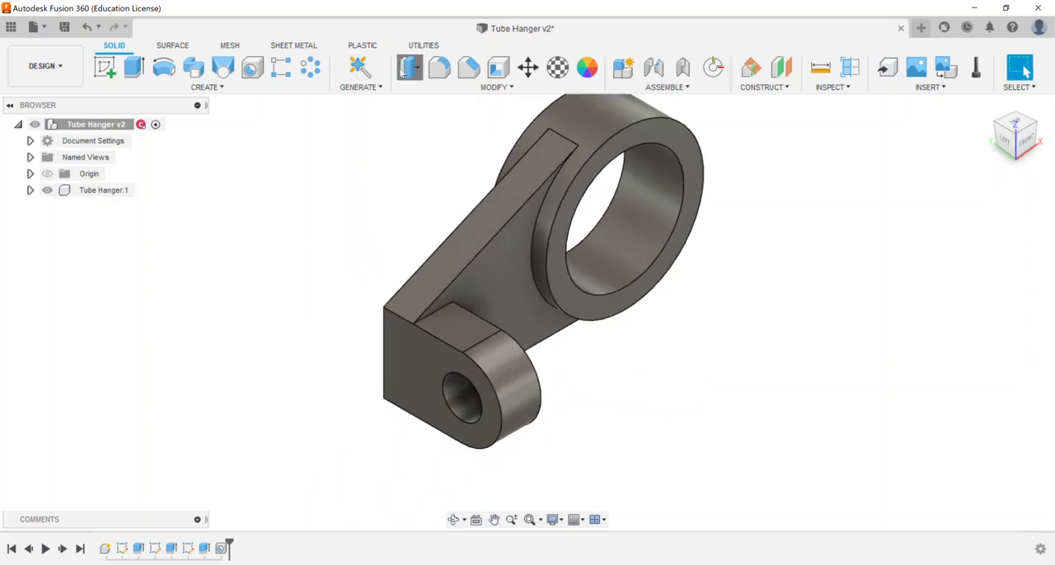
{"action": "left_click", "coordinate": [408, 369]}
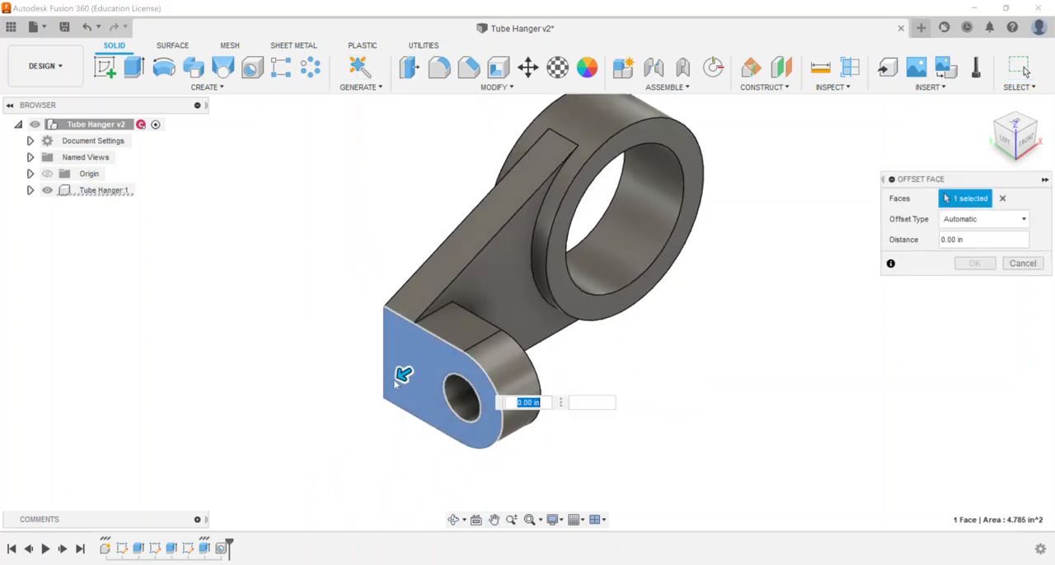
{"action": "left_click_drag", "start_coordinate": [401, 373], "coordinate": [320, 422]}
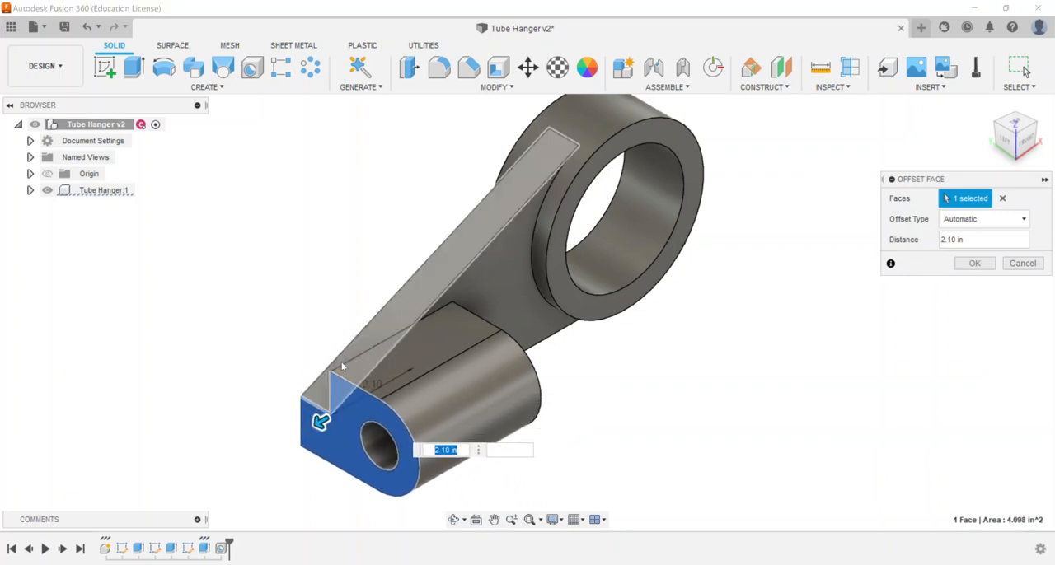
Reduce the lug face's offset distance to 2.00 in and apply it
{"action": "left_click", "coordinate": [1022, 142]}
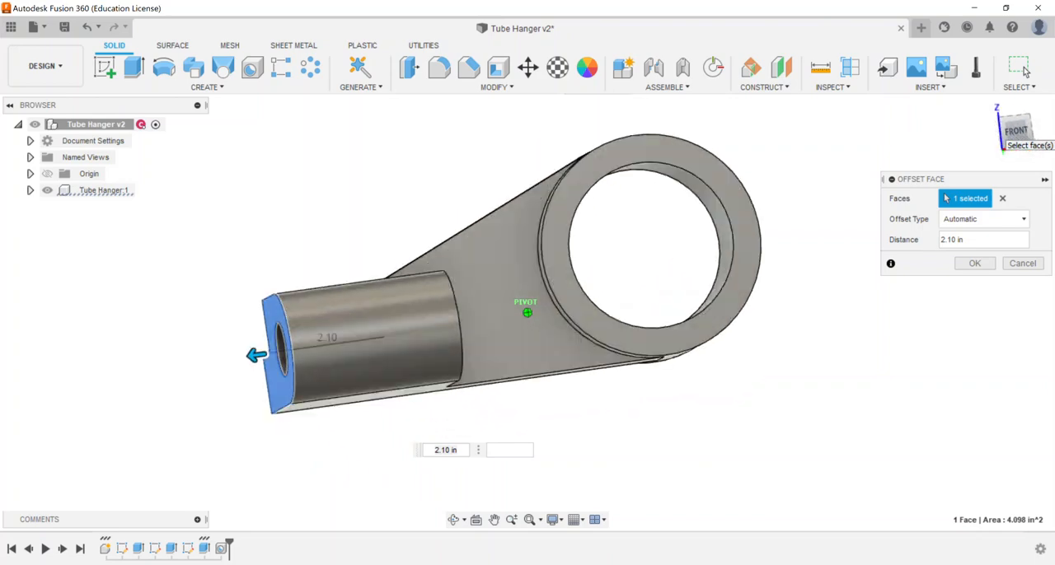
{"action": "left_click_drag", "start_coordinate": [993, 138], "coordinate": [1029, 144]}
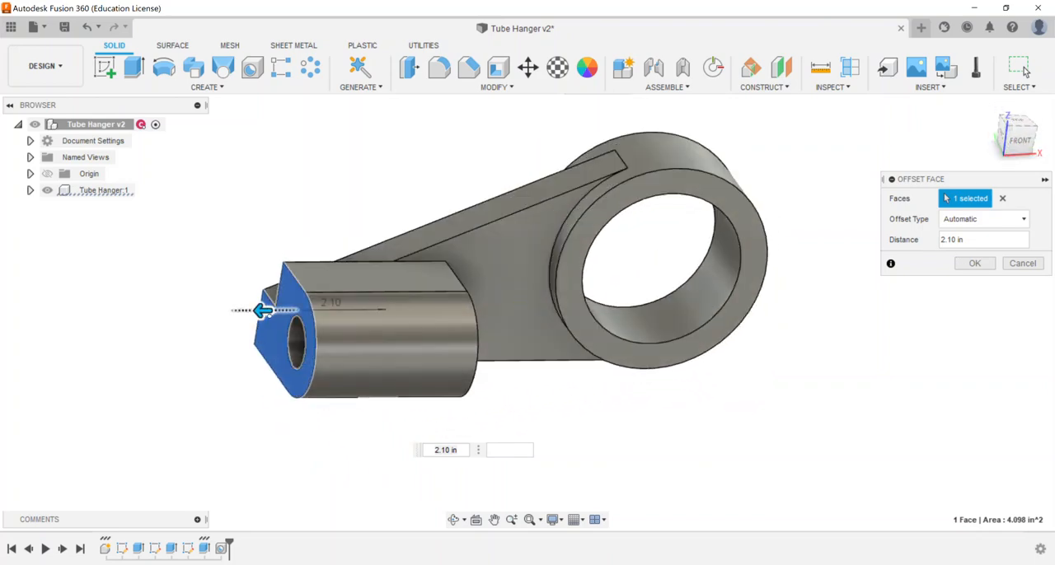
{"action": "mouse_move", "coordinate": [262, 310]}
{"action": "left_mouse_down"}
{"action": "mouse_move", "coordinate": [280, 311]}
{"action": "mouse_move", "coordinate": [268, 311]}
{"action": "left_mouse_up"}
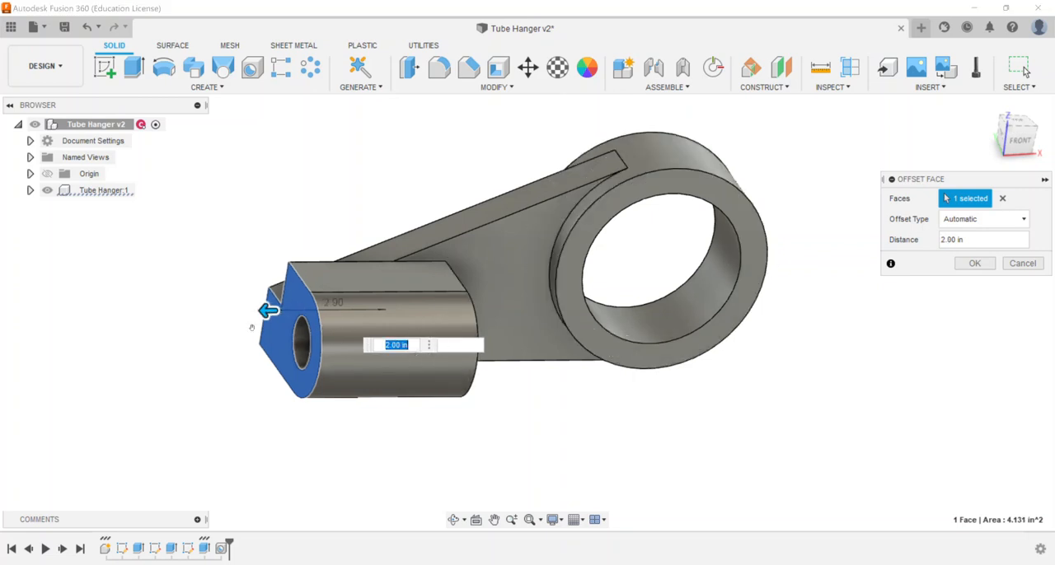
{"action": "left_click", "coordinate": [971, 263]}
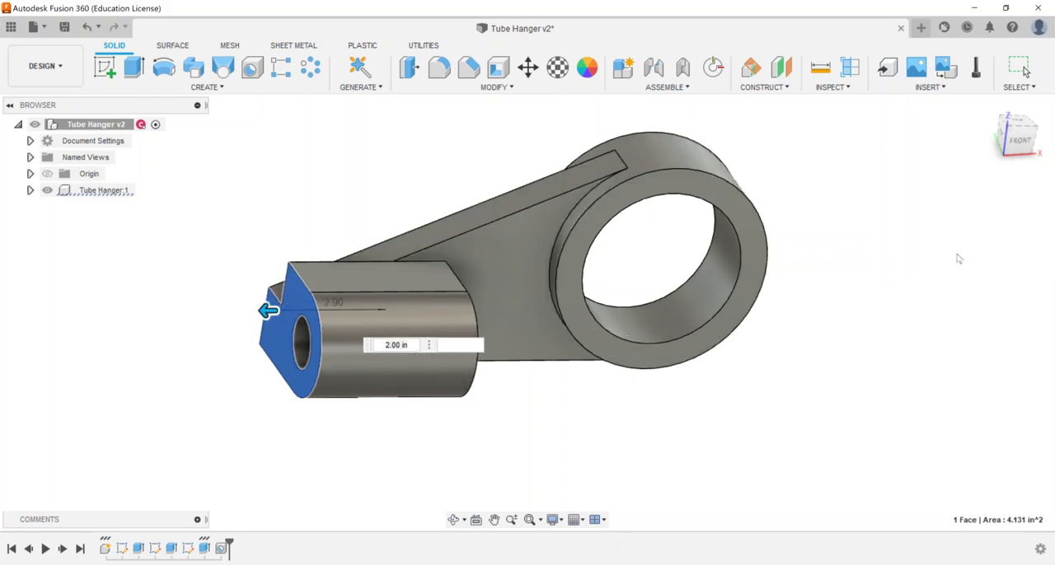
{"action": "left_click", "coordinate": [987, 106]}
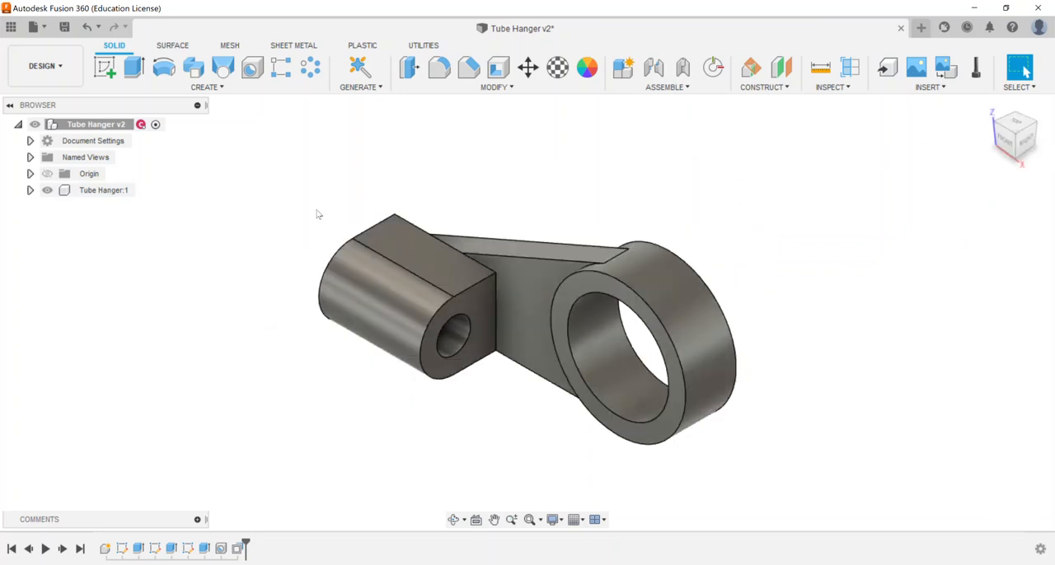
Delete the OffsetFaces1 feature from the timeline and restore the home view
{"action": "left_click", "coordinate": [237, 549]}
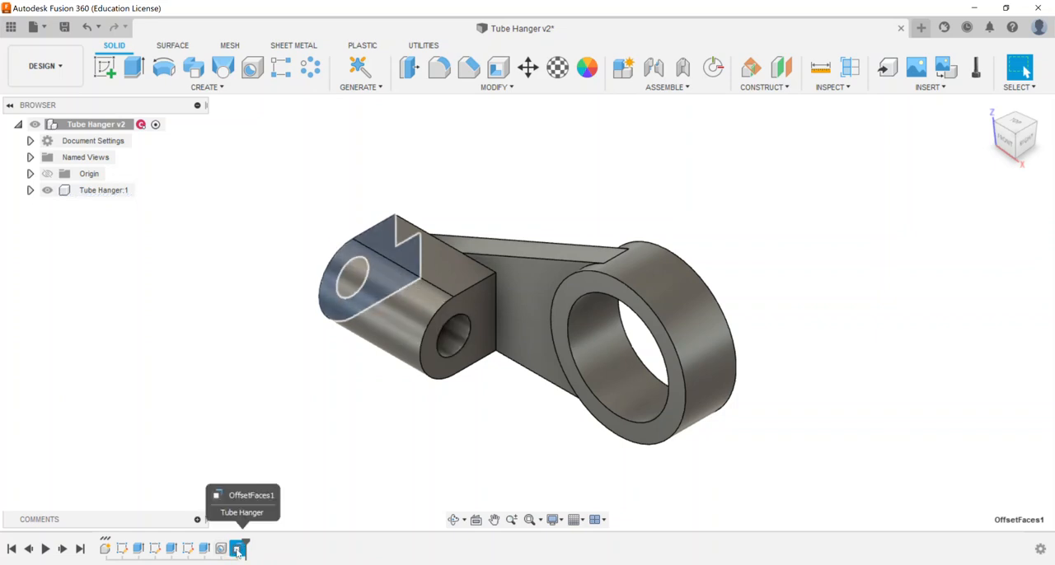
{"action": "left_click", "coordinate": [261, 495]}
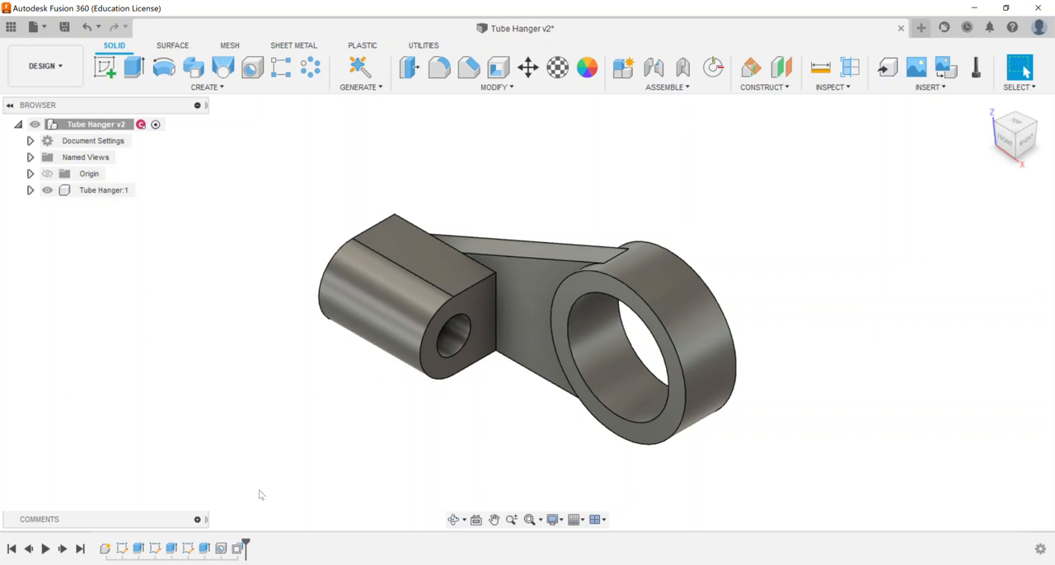
{"action": "right_click", "coordinate": [241, 550]}
{"action": "left_click", "coordinate": [267, 466]}
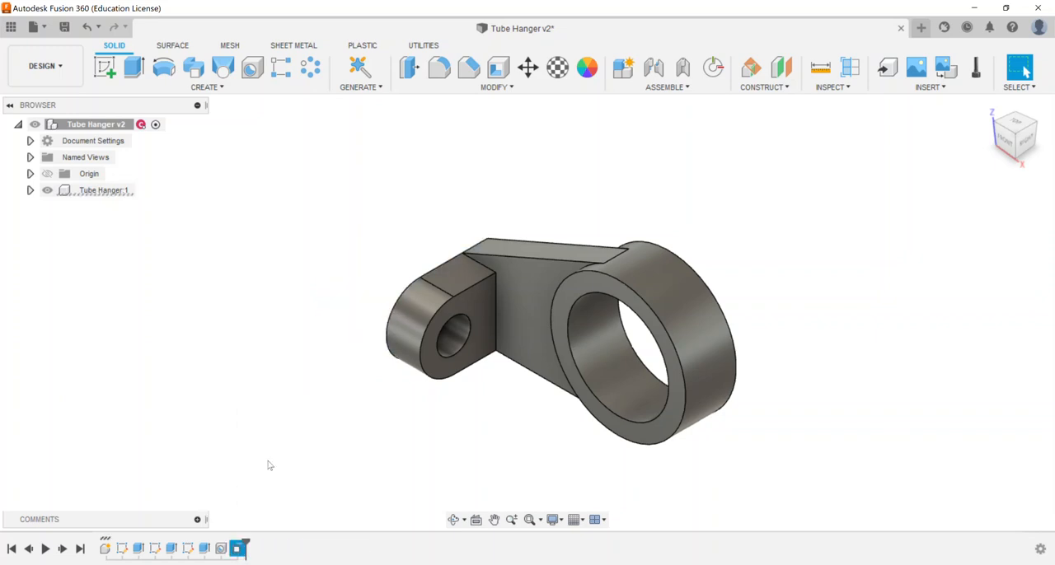
{"action": "left_click", "coordinate": [987, 107]}
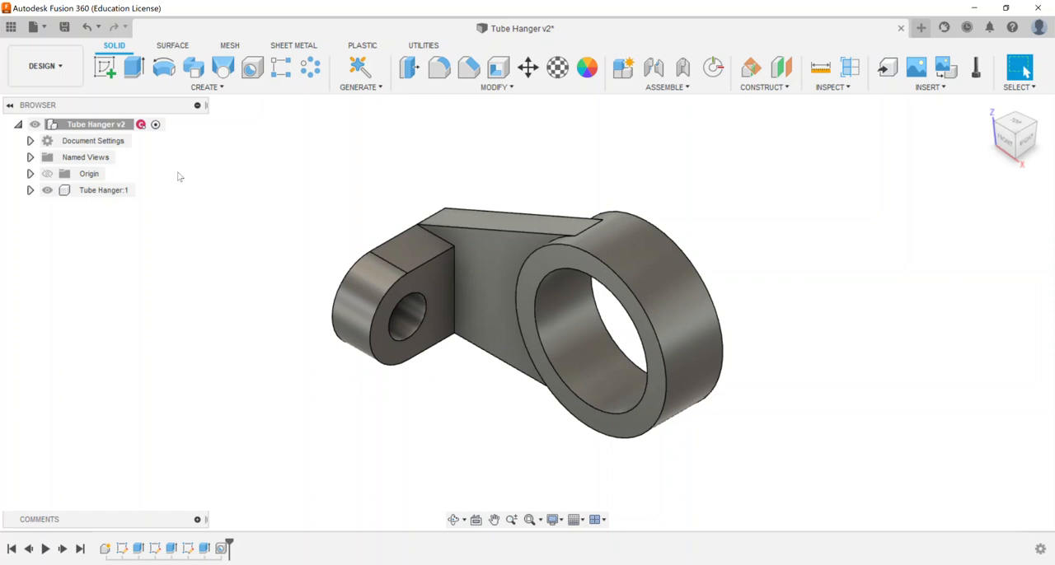
Examine the physical properties of the Tube Hanger component, such as its mass and volume
{"action": "right_click", "coordinate": [118, 126]}
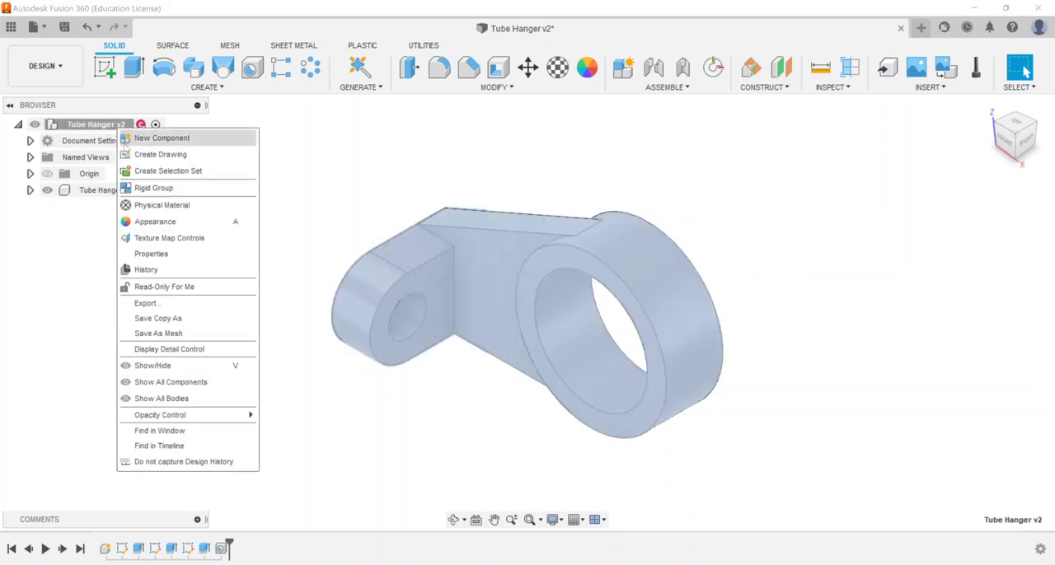
{"action": "left_click", "coordinate": [152, 254]}
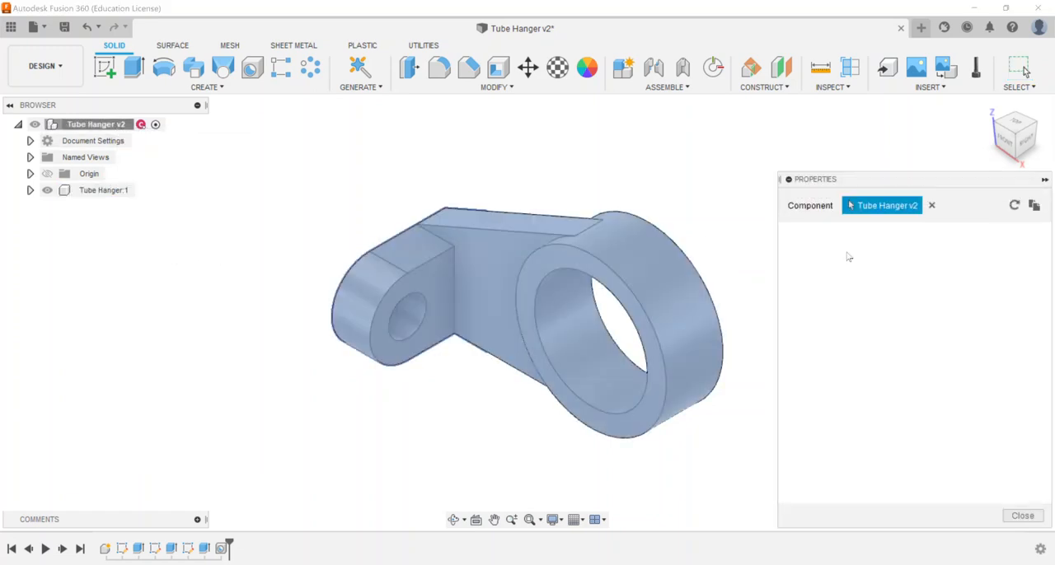
{"action": "scroll", "coordinate": [868, 350], "scroll_direction": "down", "scroll_amount": 2}
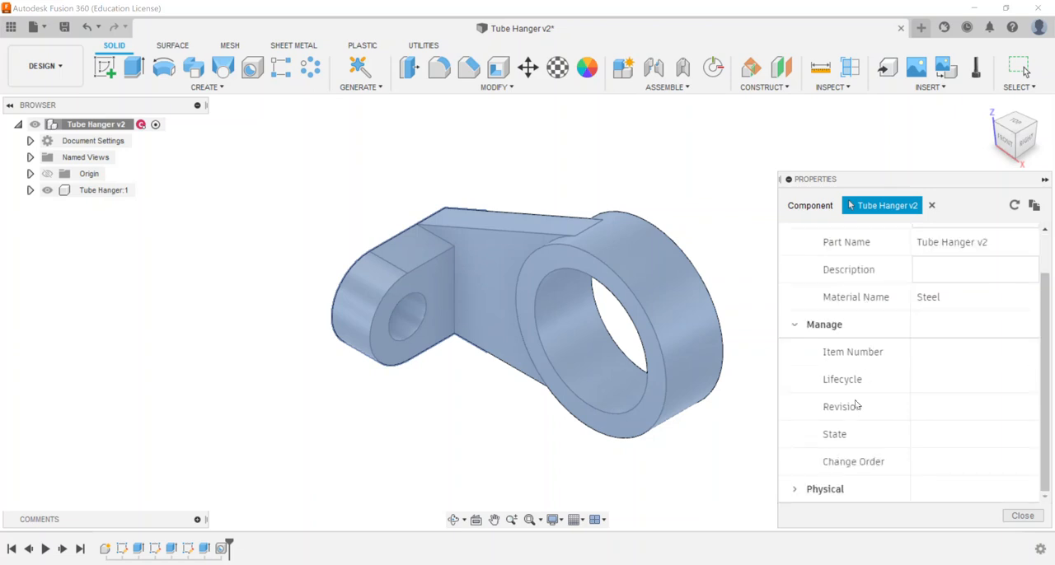
{"action": "left_click", "coordinate": [795, 492]}
{"action": "scroll", "coordinate": [834, 364], "scroll_direction": "down", "scroll_amount": 6}
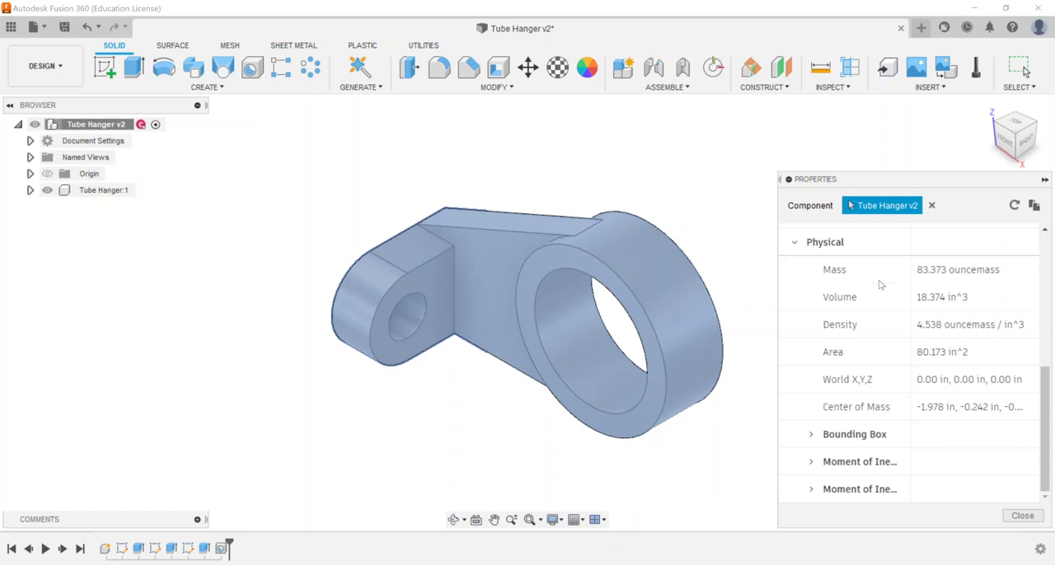
{"action": "left_click", "coordinate": [1022, 515]}
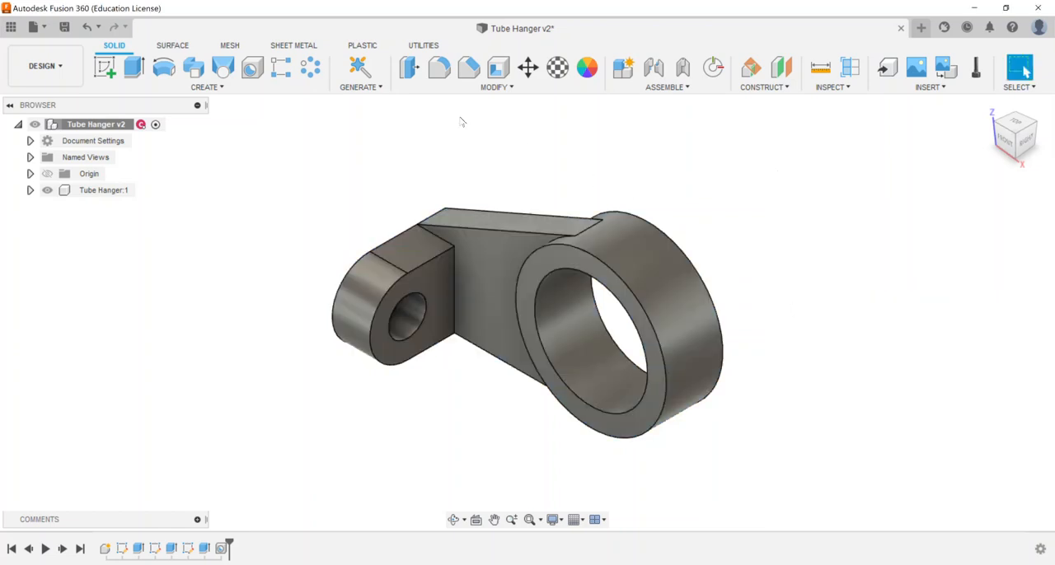
Offset the inner cylindrical face of the large ring by 0.50 in with Press Pull to narrow its bore
{"action": "left_click", "coordinate": [409, 67]}
{"action": "left_click", "coordinate": [564, 322]}
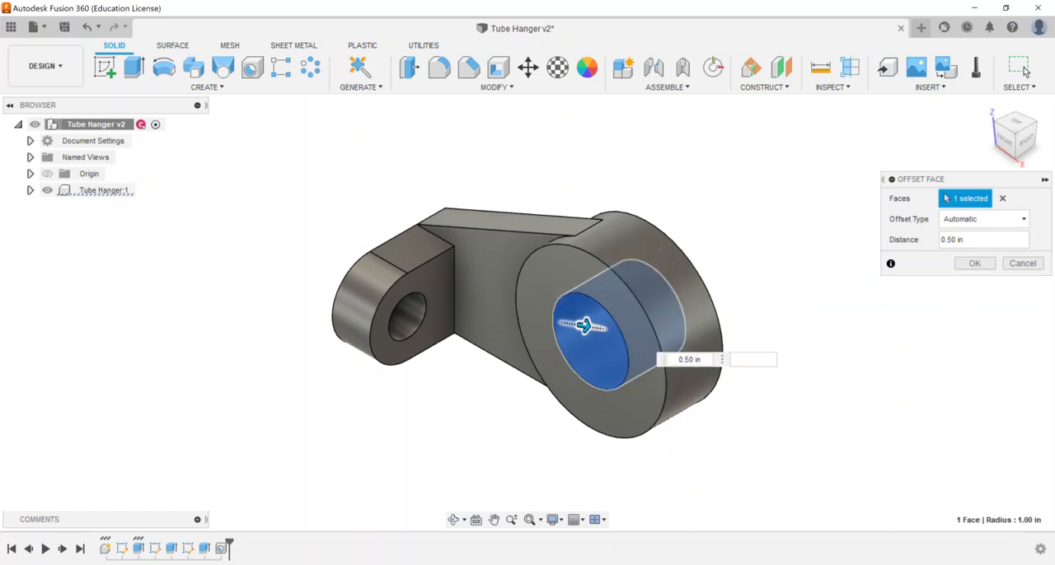
{"action": "left_click", "coordinate": [974, 263]}
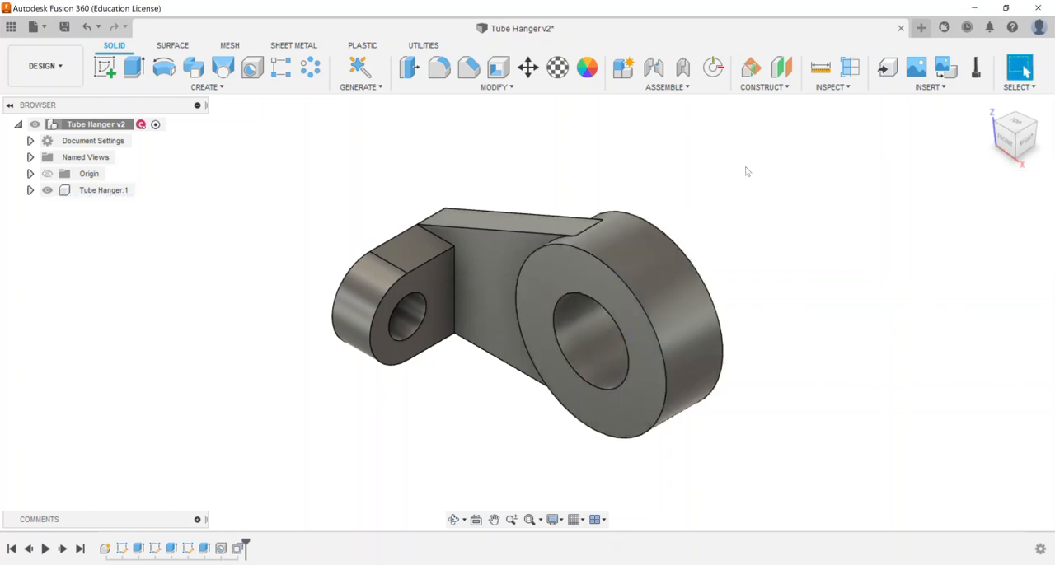
Recheck the Tube Hanger component's mass and other physical properties with the narrowed ring bore
{"action": "right_click", "coordinate": [121, 128]}
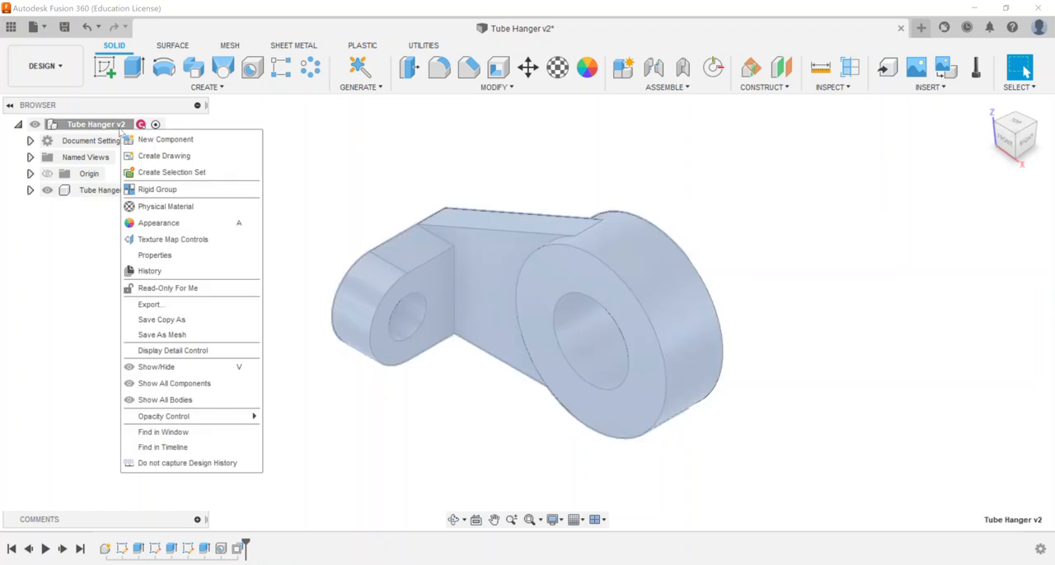
{"action": "left_click", "coordinate": [153, 254]}
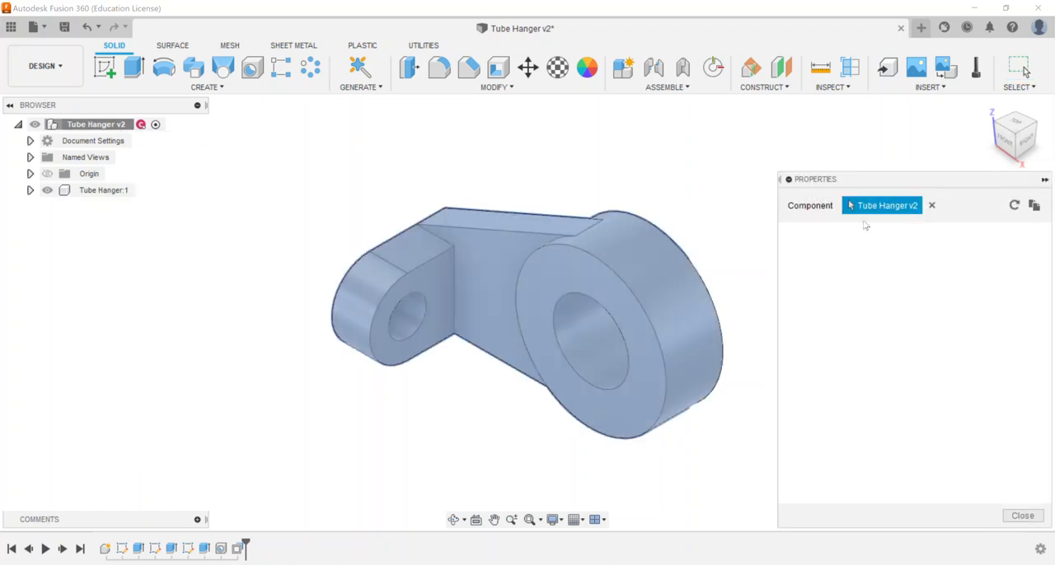
{"action": "scroll", "coordinate": [839, 355], "scroll_direction": "down", "scroll_amount": 1}
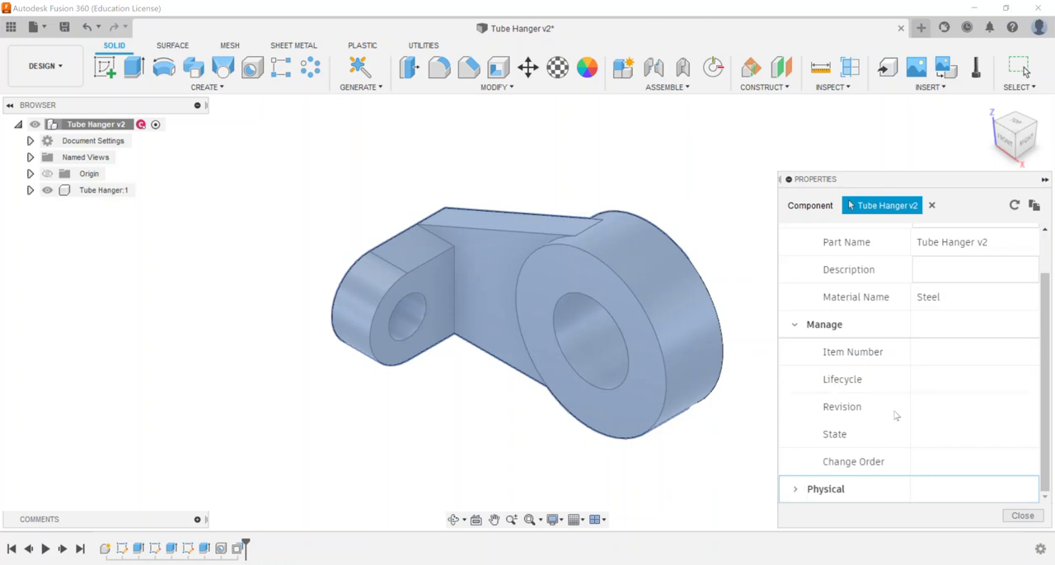
{"action": "scroll", "coordinate": [840, 444], "scroll_direction": "down", "scroll_amount": 3}
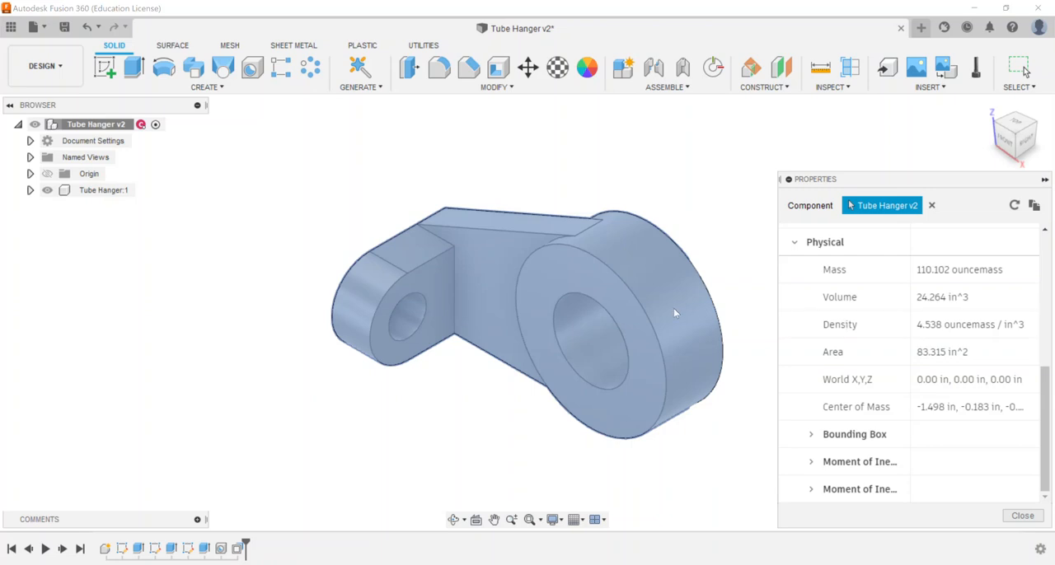
{"action": "left_click", "coordinate": [1022, 515]}
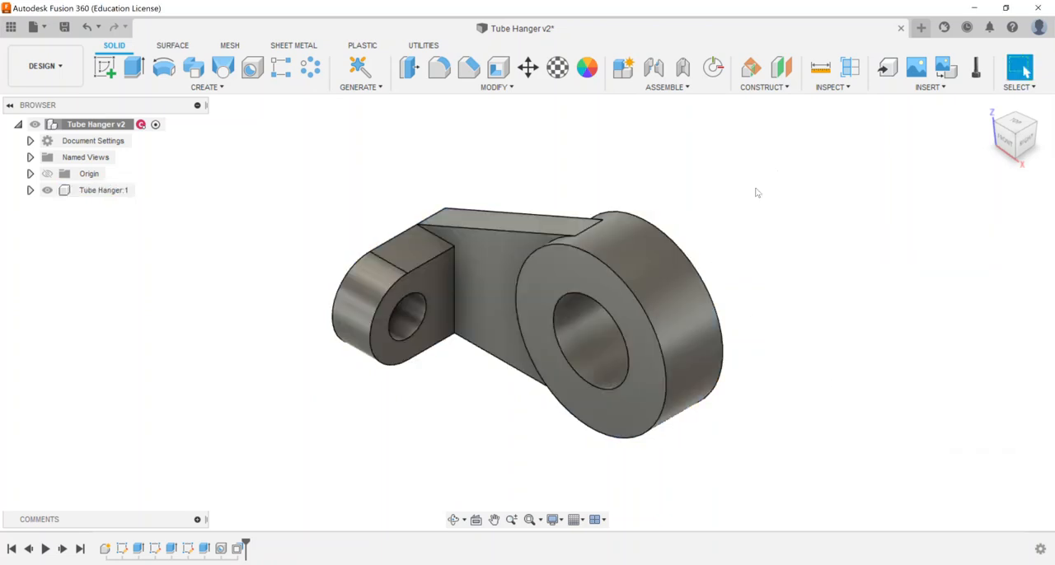